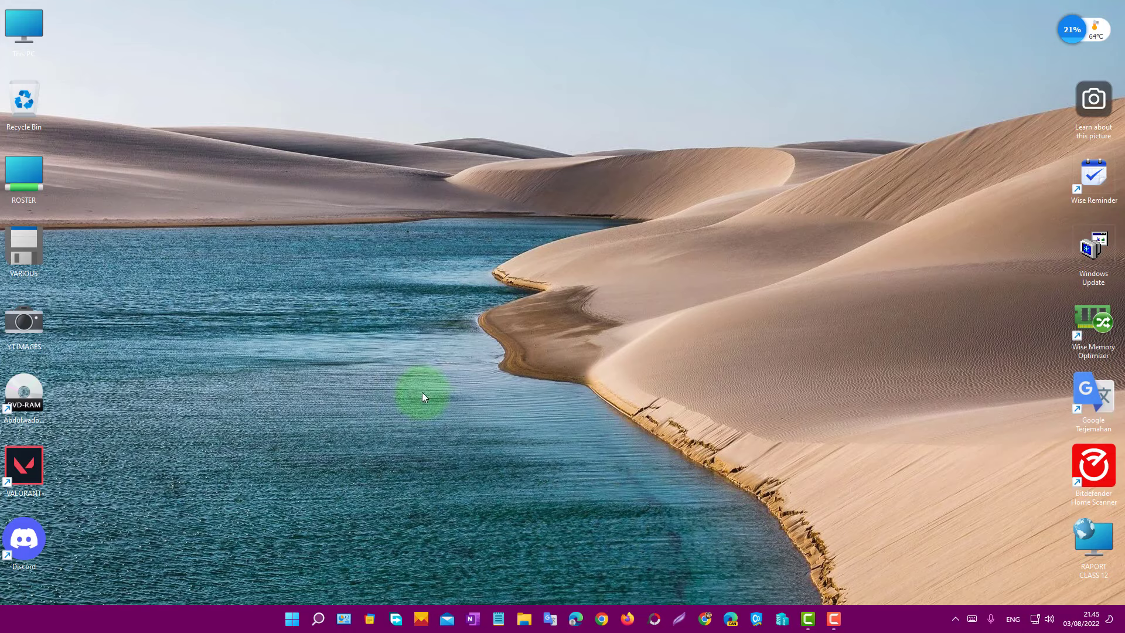
- Open the Power Options page from the Control Panel
left_click(346, 618)
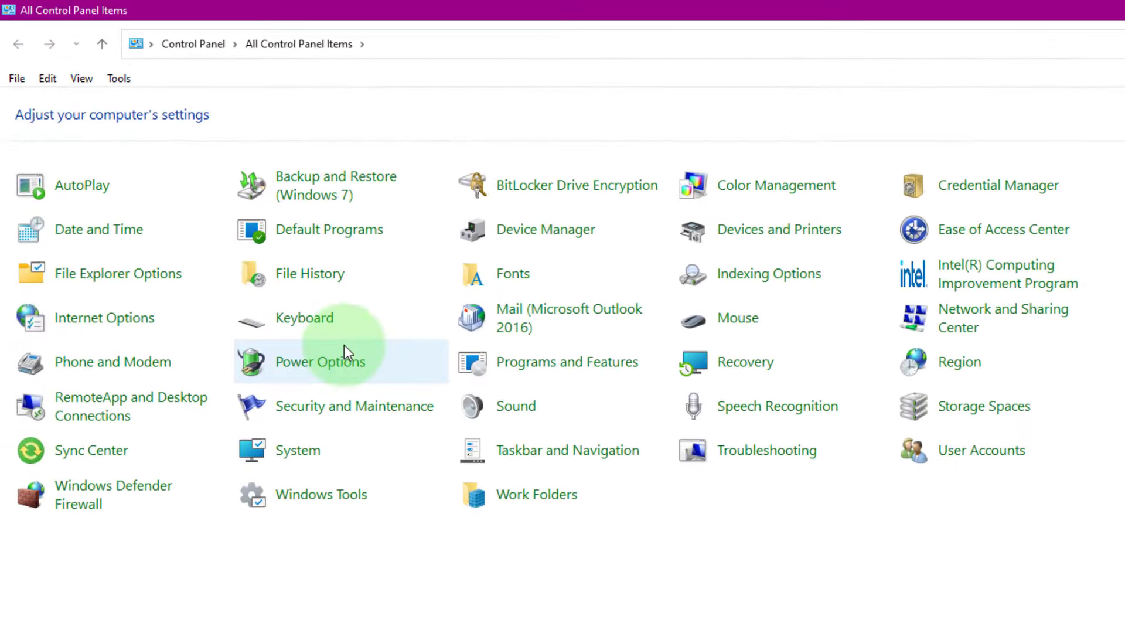
left_click(344, 358)
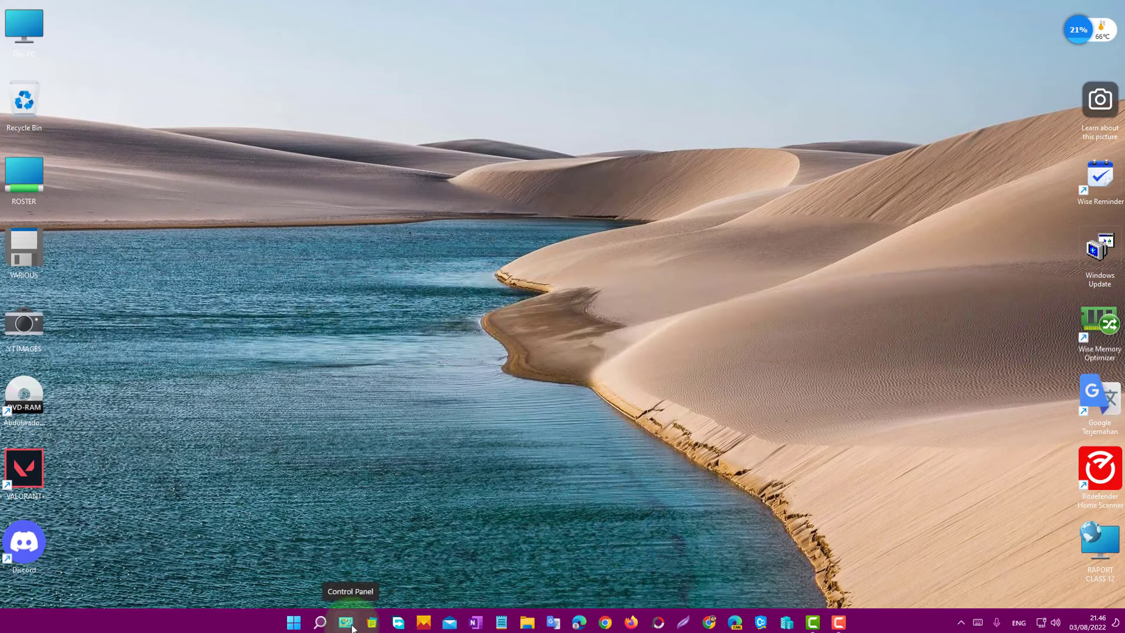
- Open Device Manager from the Control Panel and expand the Display adapters category
left_click(343, 618)
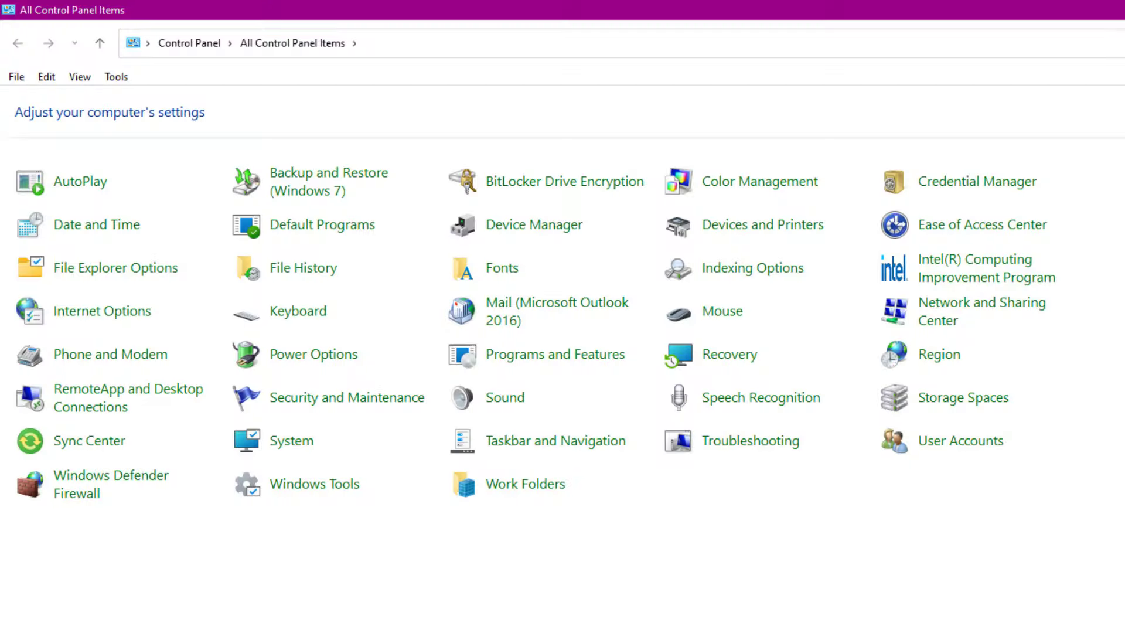
left_click(574, 231)
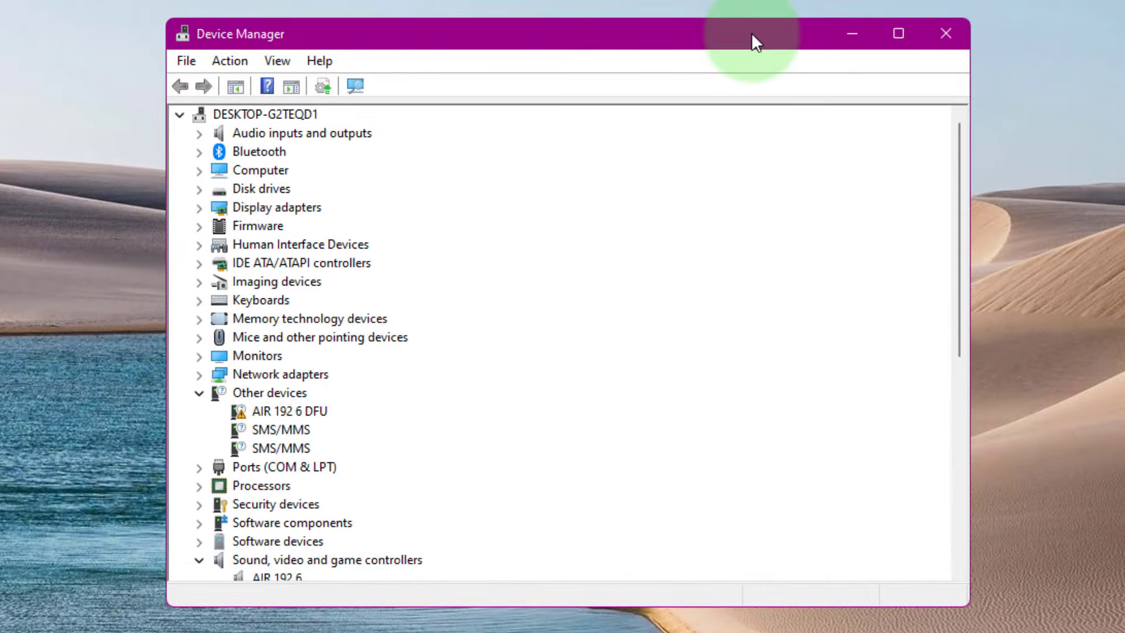
left_click(200, 206)
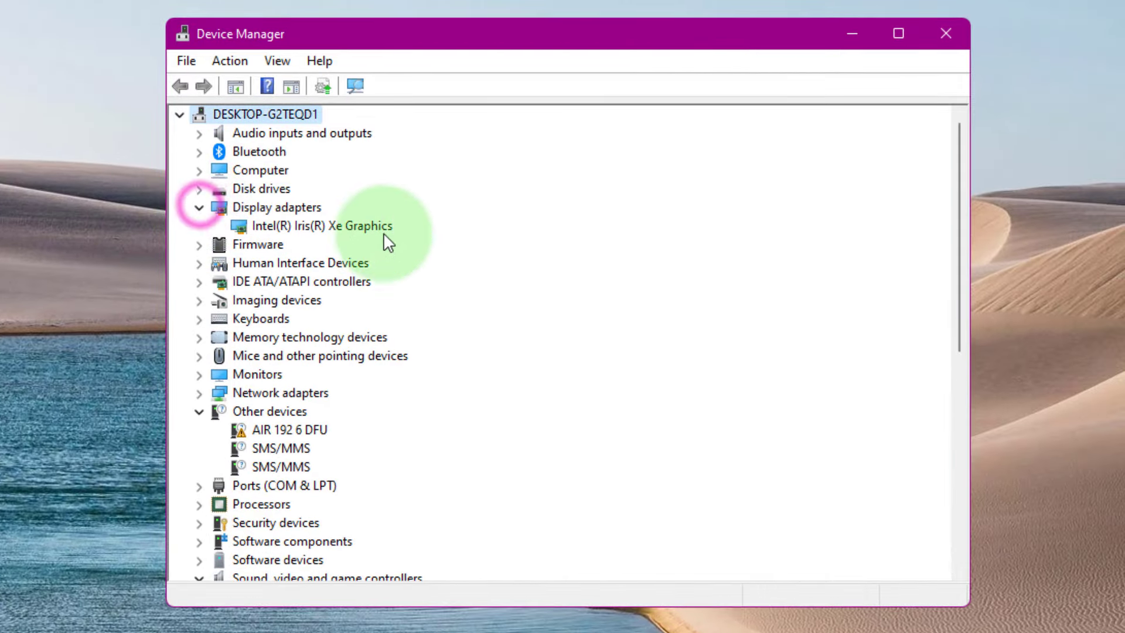
- Run an automatic driver update search for the Intel(R) Iris(R) Xe Graphics adapter, and close Device Manager when finished
left_click(339, 226)
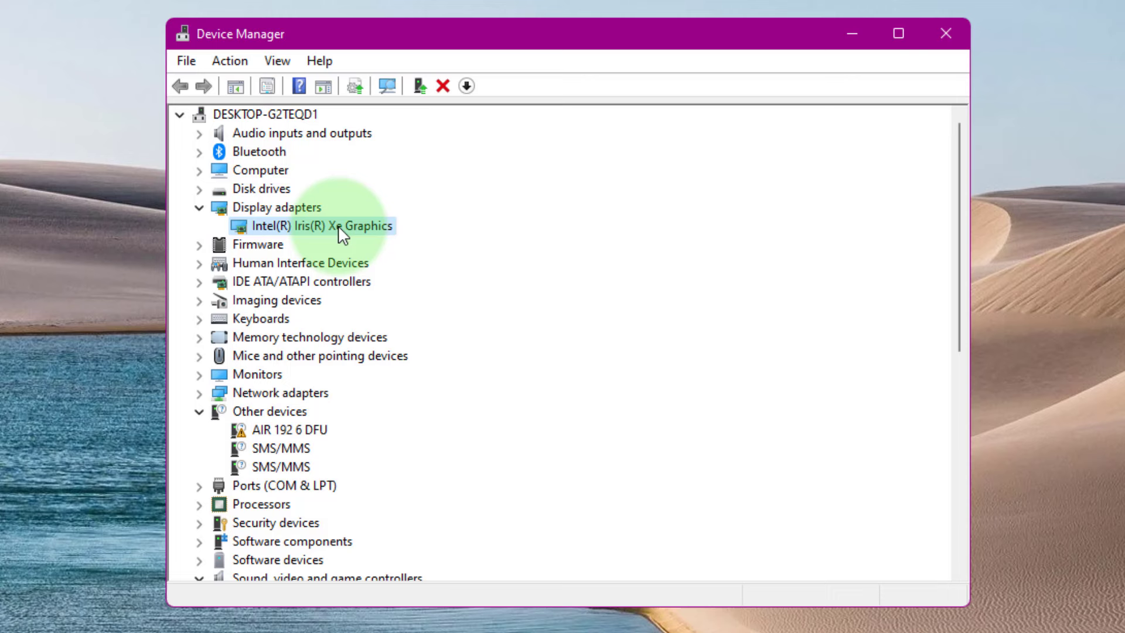
right_click(340, 229)
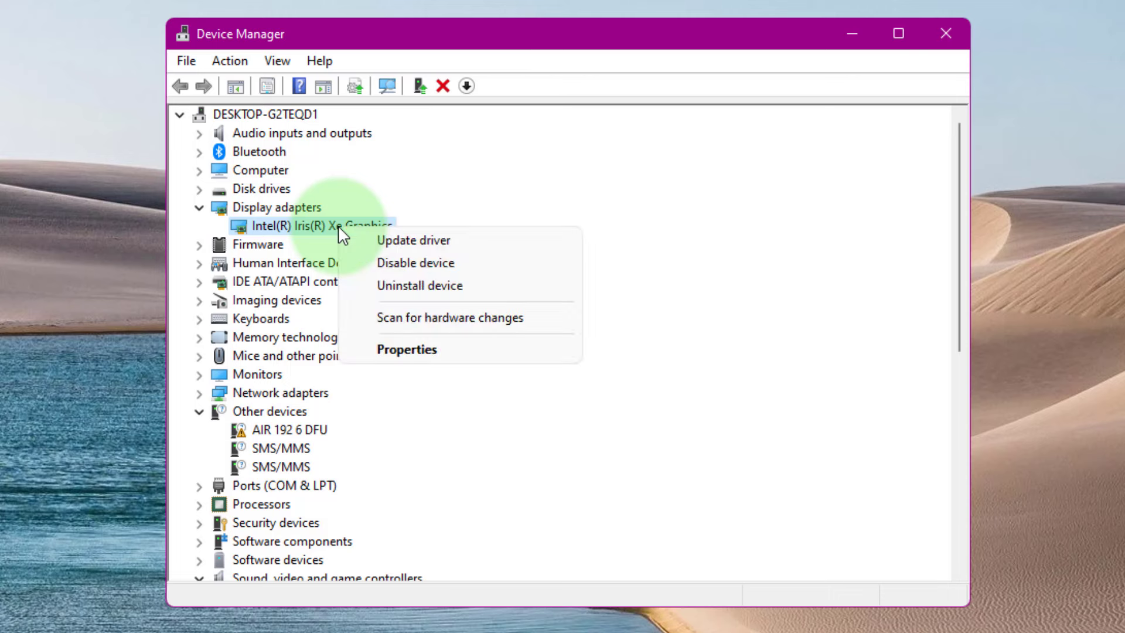
left_click(440, 239)
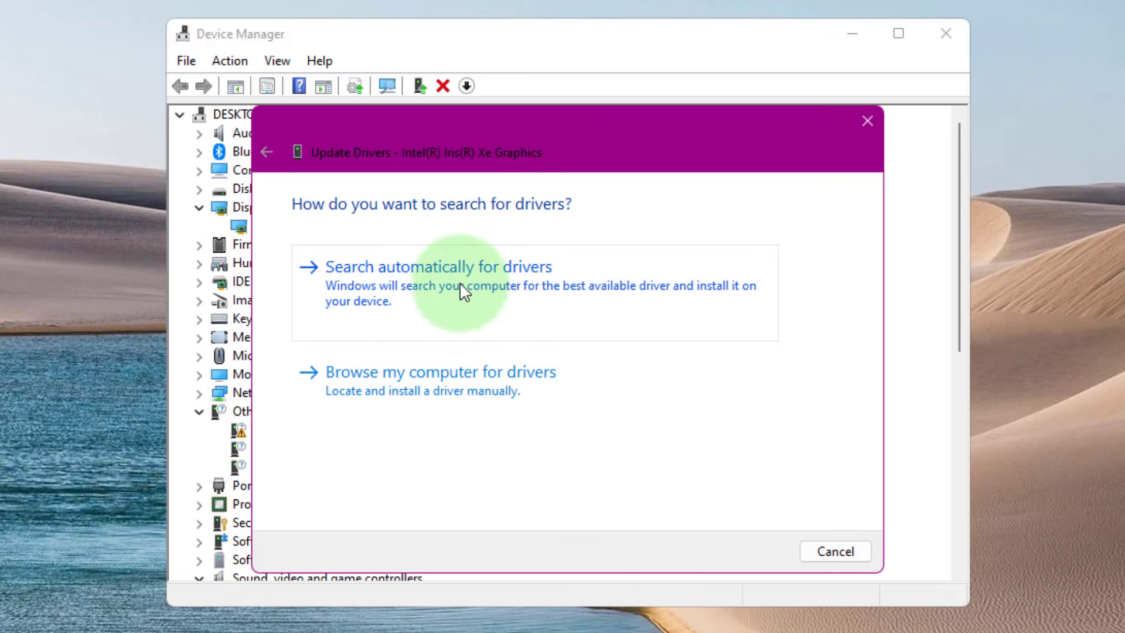
left_click(473, 273)
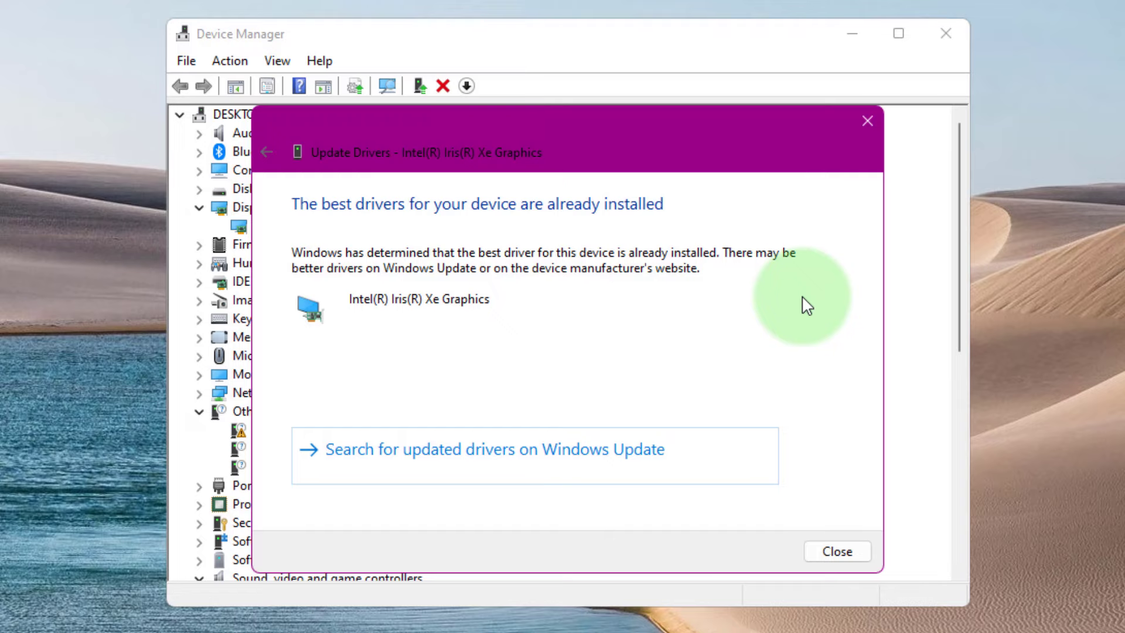
left_click(839, 551)
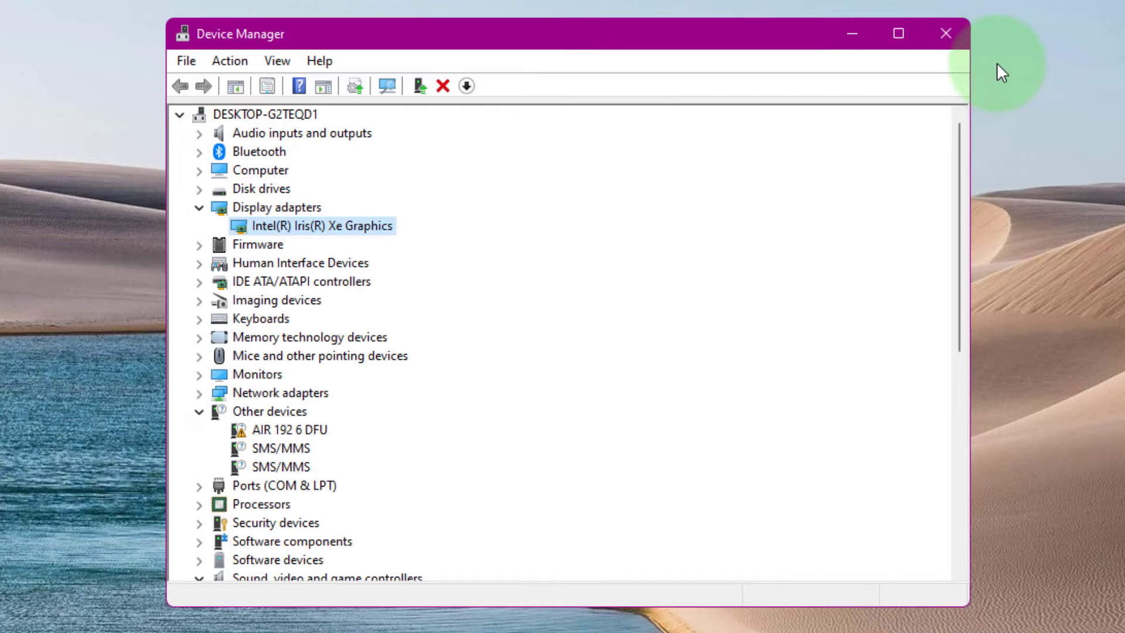
left_click(947, 35)
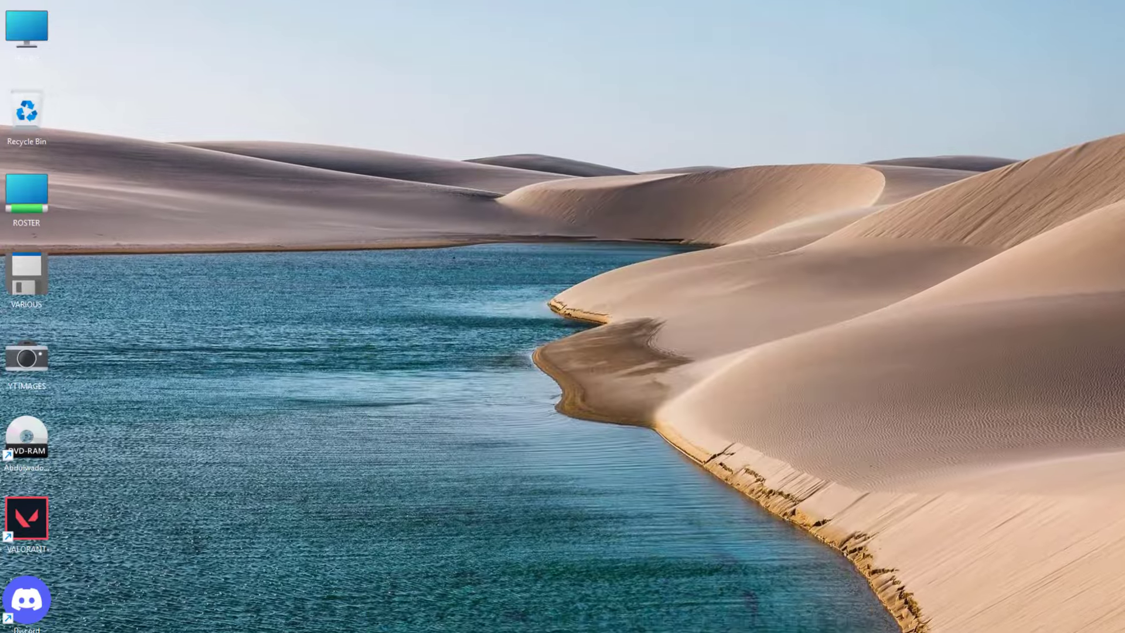
- Search Windows for "view ad" and open View advanced system settings at the Advanced system properties
left_click(317, 618)
type("vie")
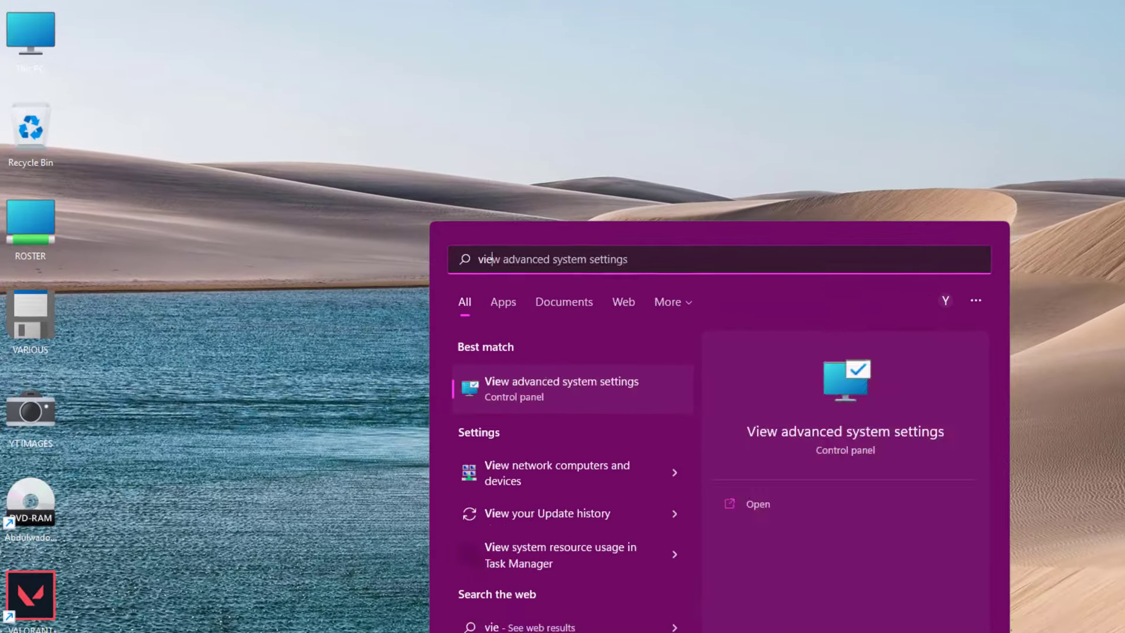
type("w ad")
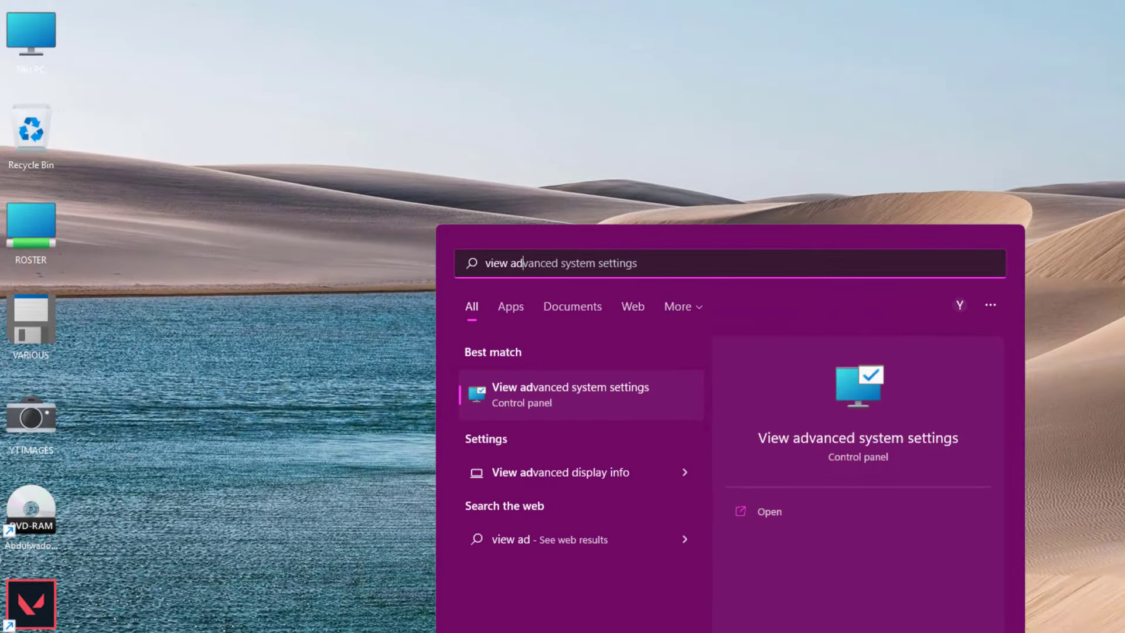
left_click(874, 439)
left_click_drag(313, 113, 661, 116)
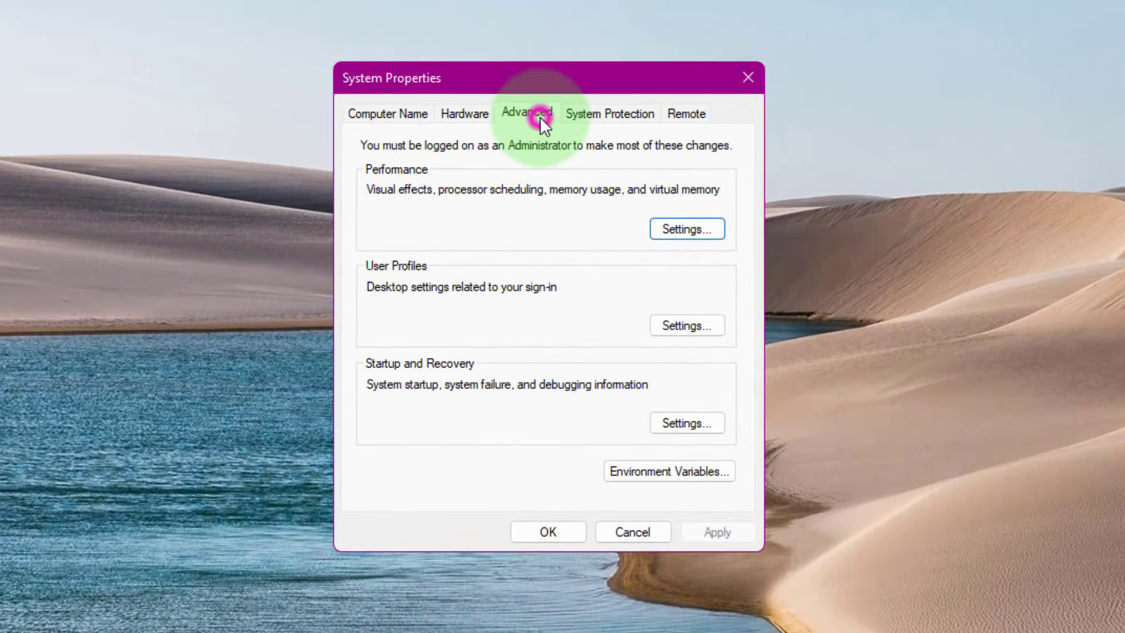
left_click(539, 116)
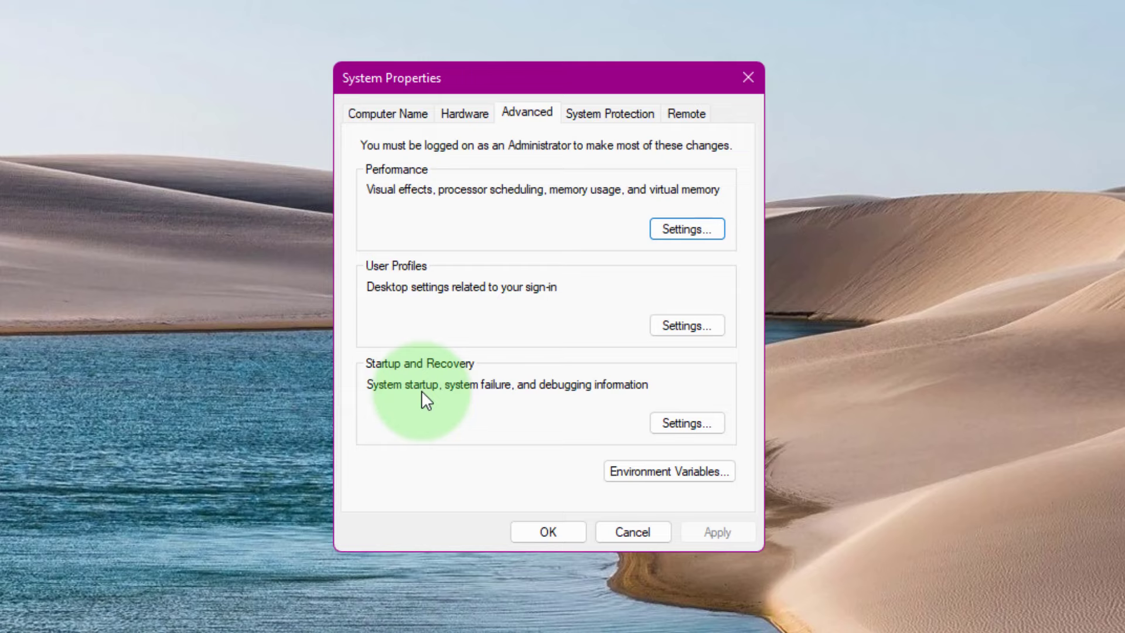
- Disable Automatically restart for system failures in the Startup and Recovery settings, and confirm the system properties
left_click(692, 420)
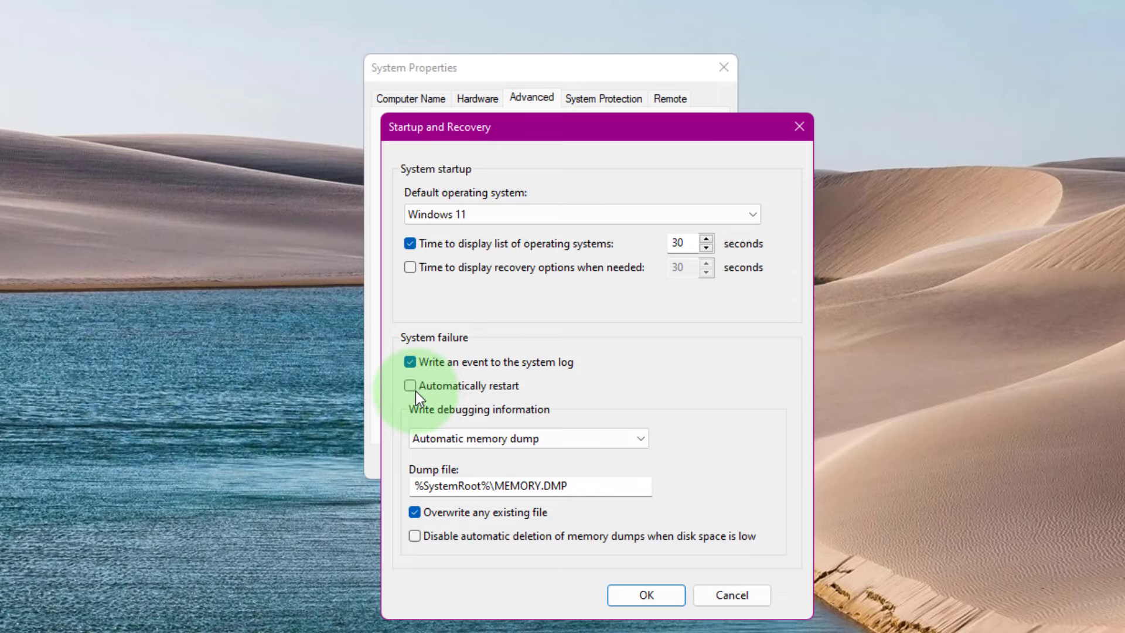
left_click(648, 595)
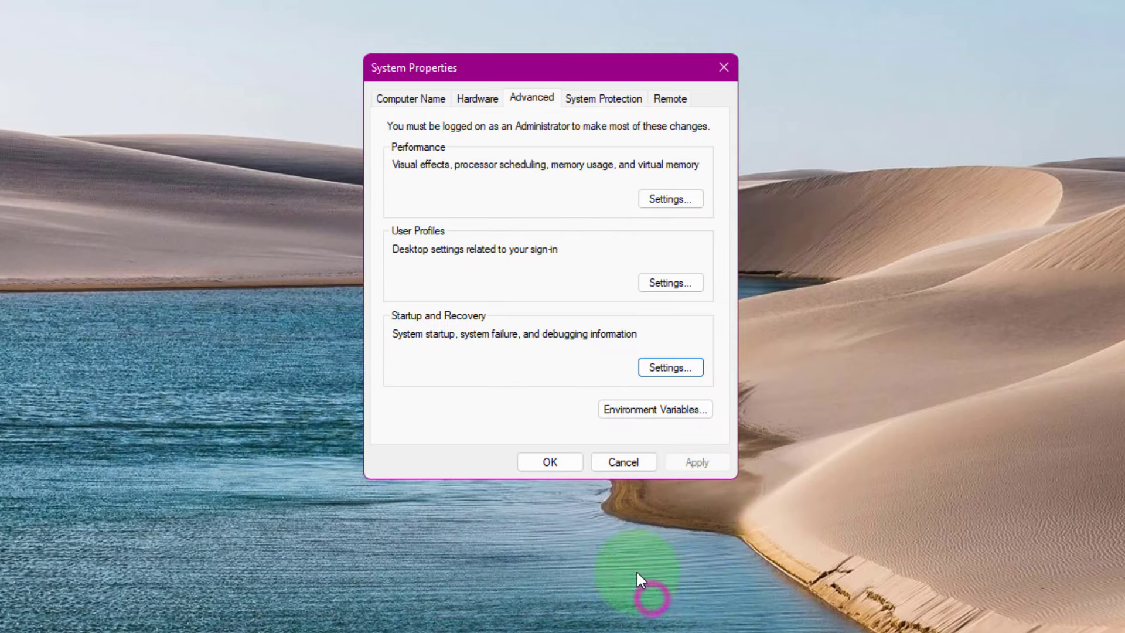
left_click(545, 459)
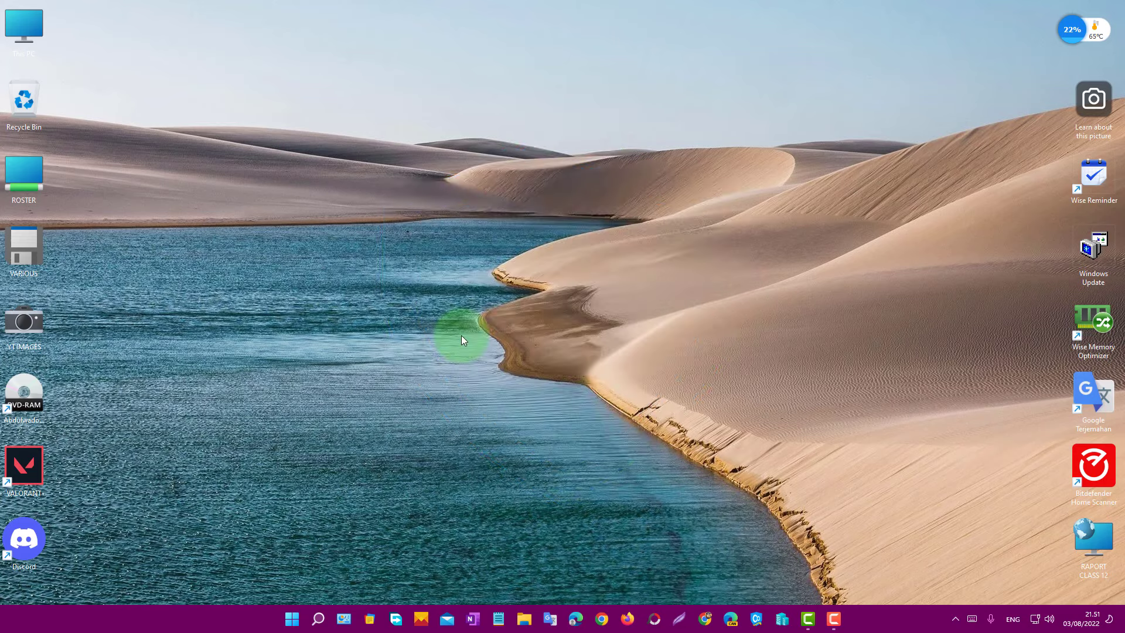
- Open Windows Security from the Privacy & security settings and go to the Virus & threat protection scan options
key("super+i")
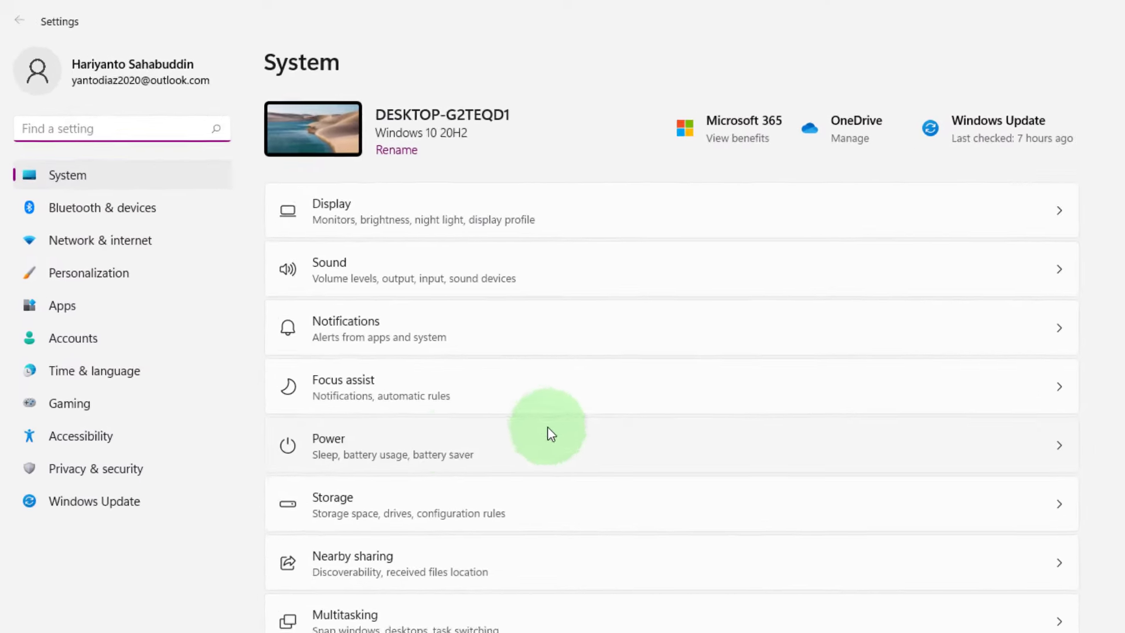
left_click(115, 480)
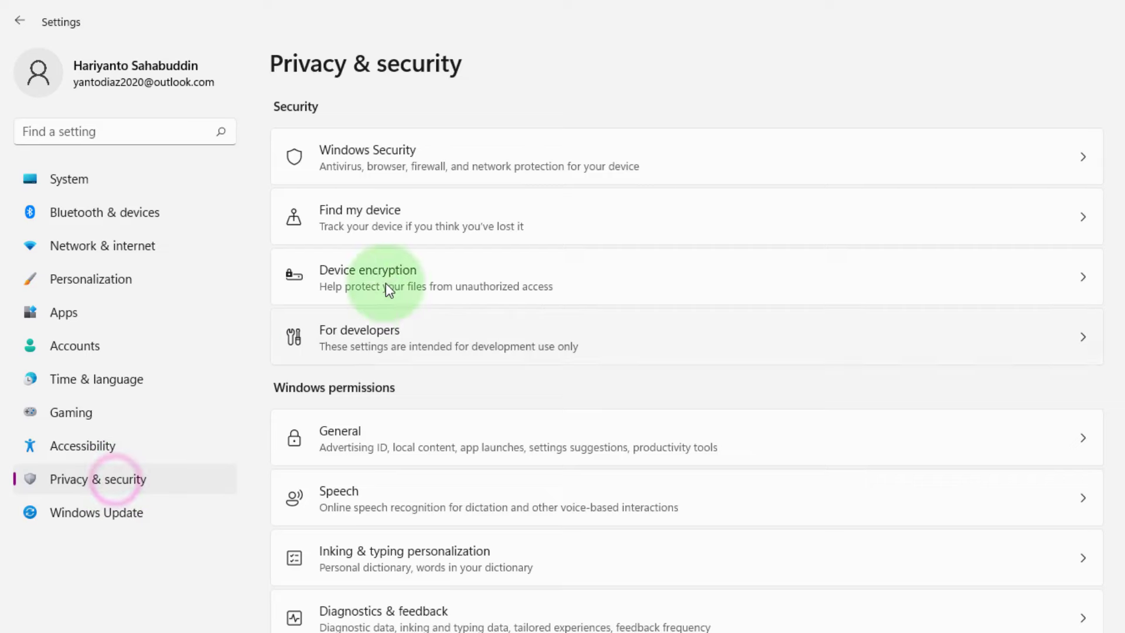
left_click(421, 166)
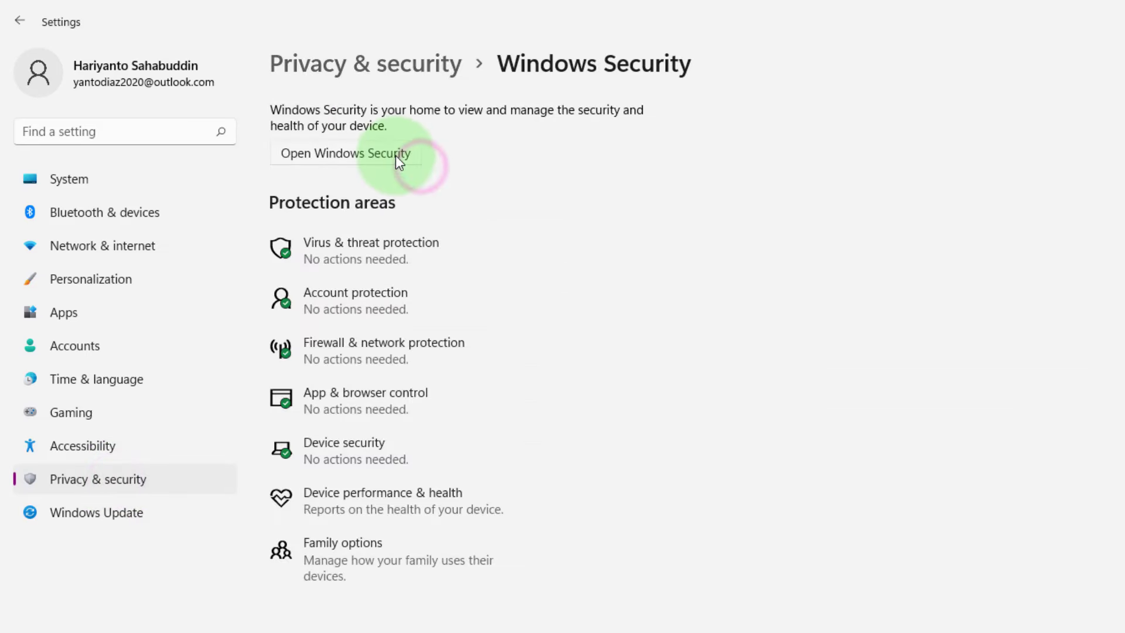
left_click(396, 155)
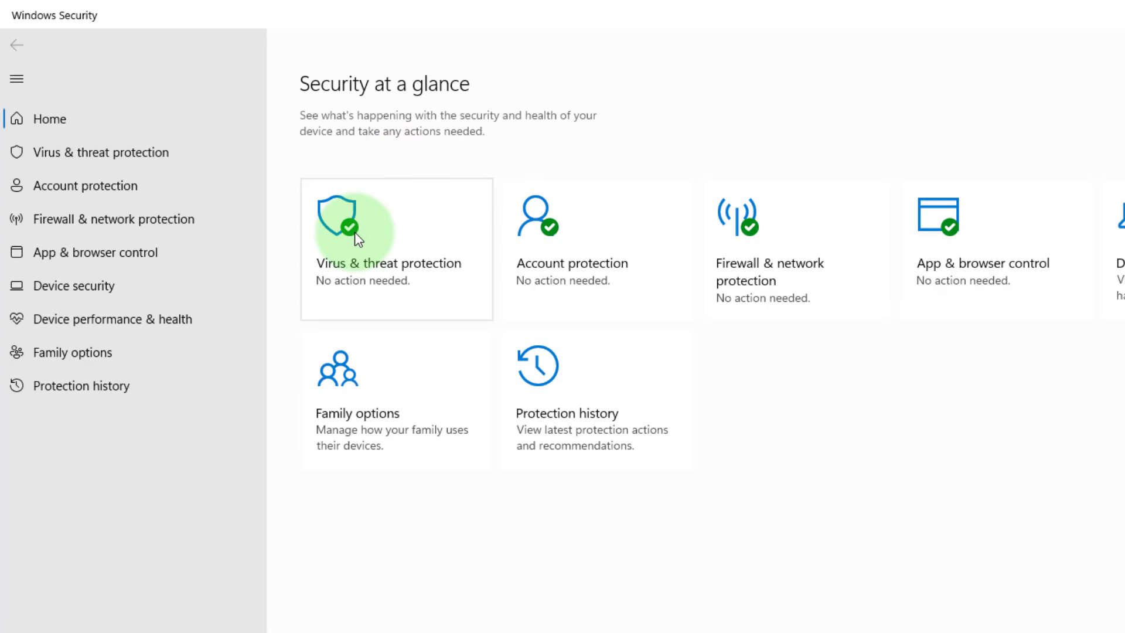
left_click(353, 232)
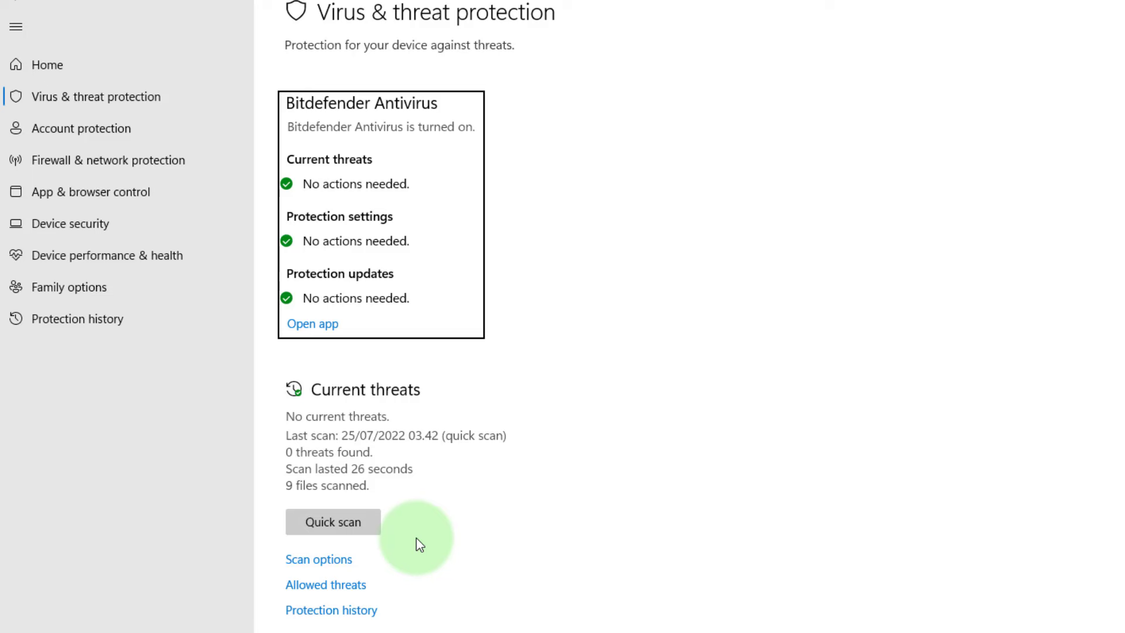
left_click(339, 563)
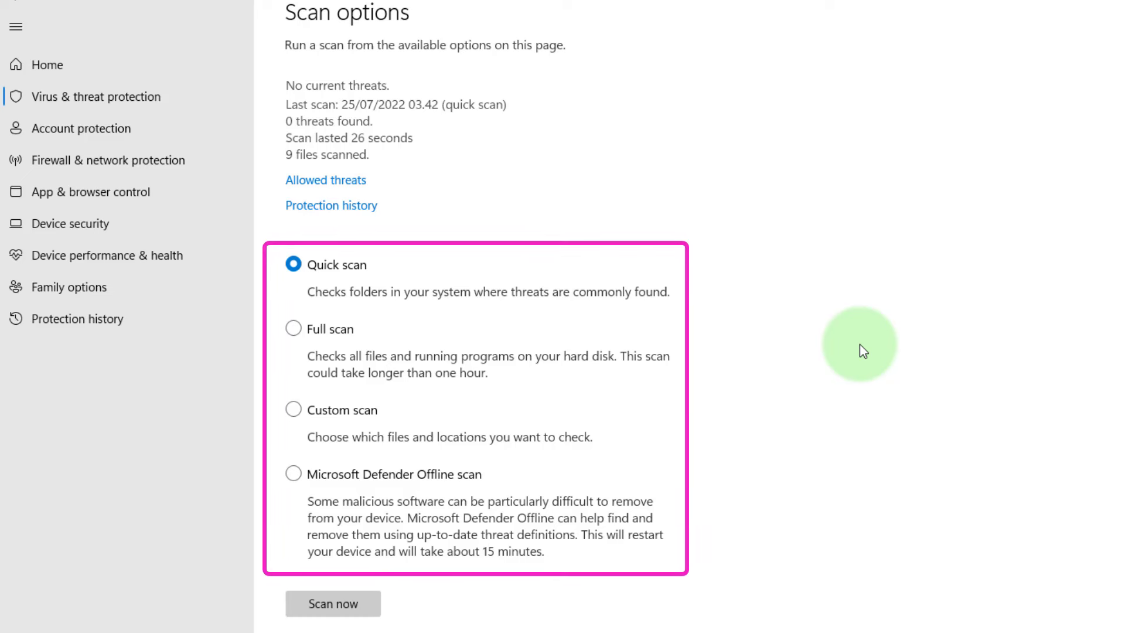
- Try the Custom scan and Microsoft Defender Offline scan choices, and settle on Full scan as the scan type
left_click(327, 331)
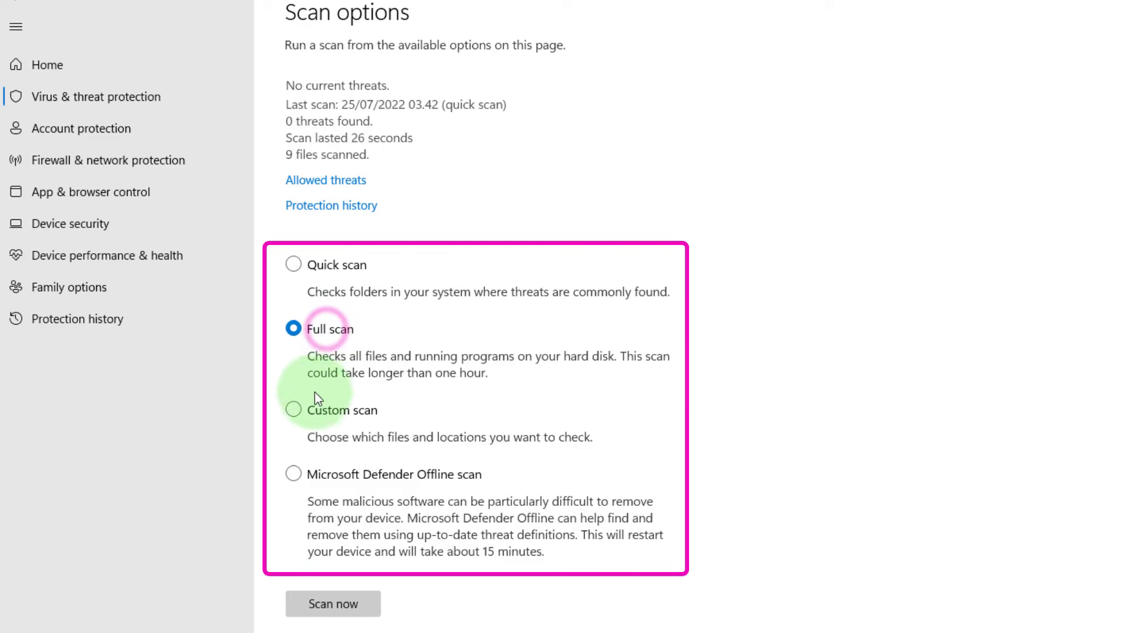
left_click(296, 408)
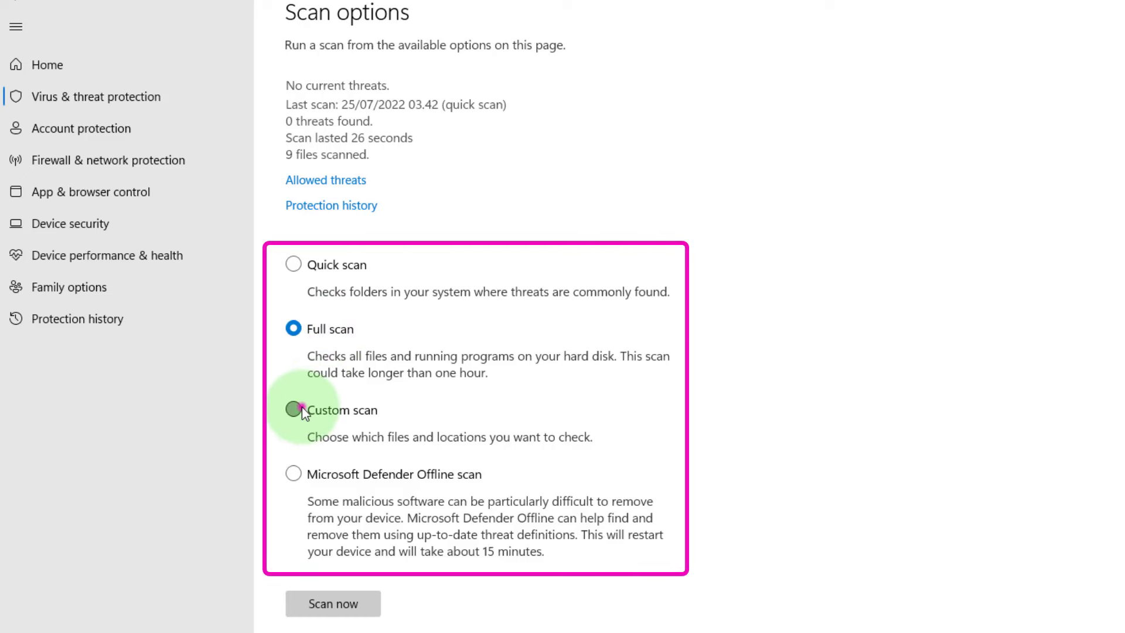
left_click(294, 475)
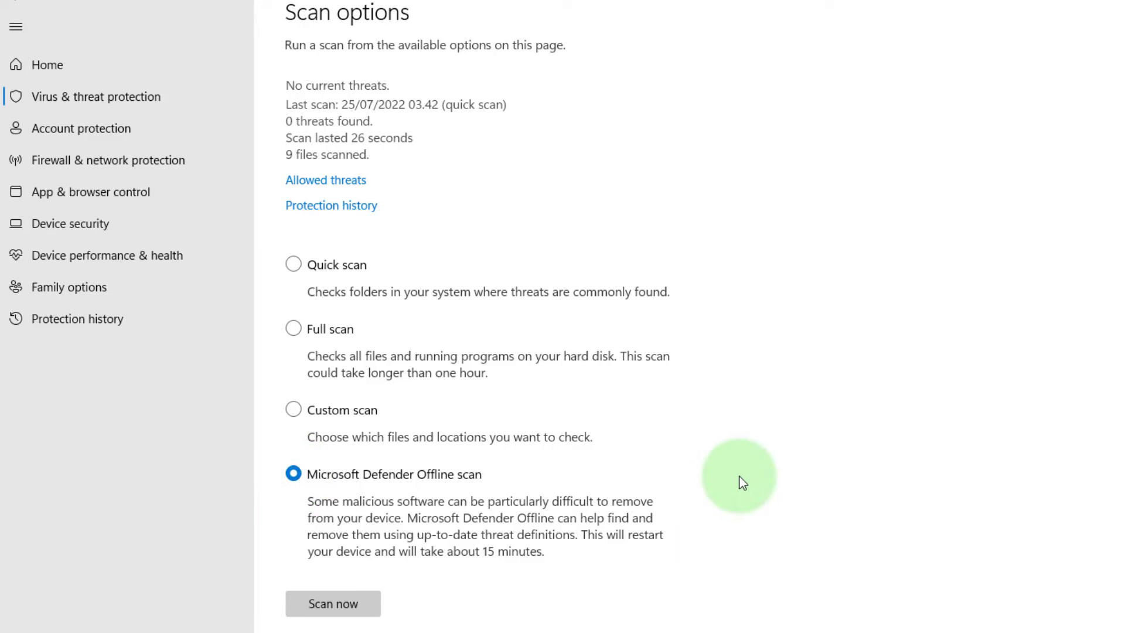
left_click(297, 330)
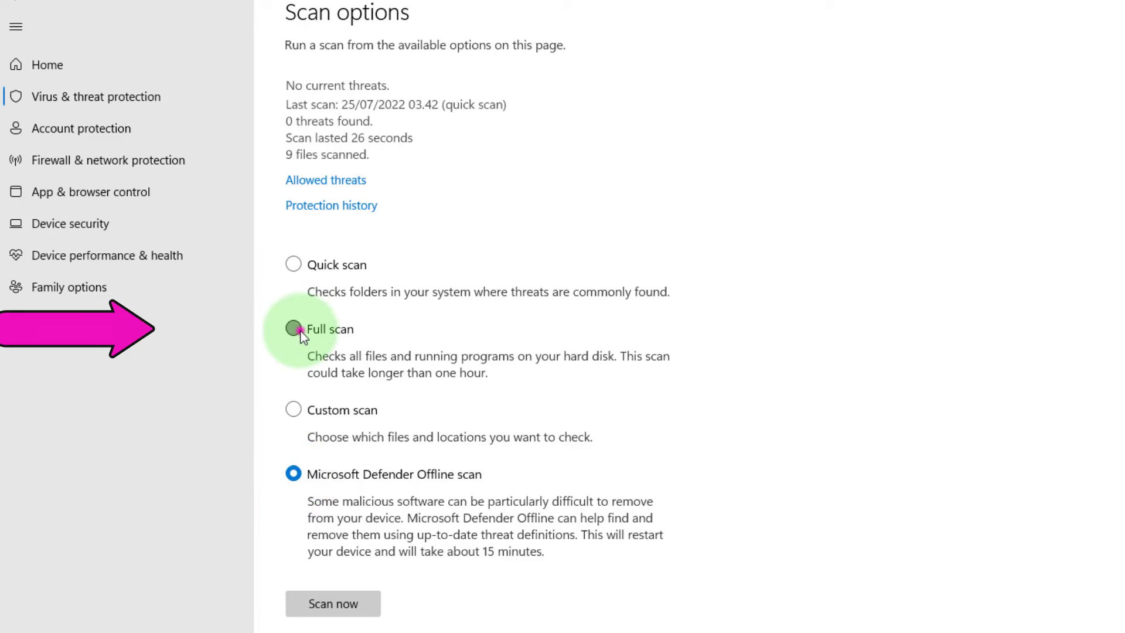